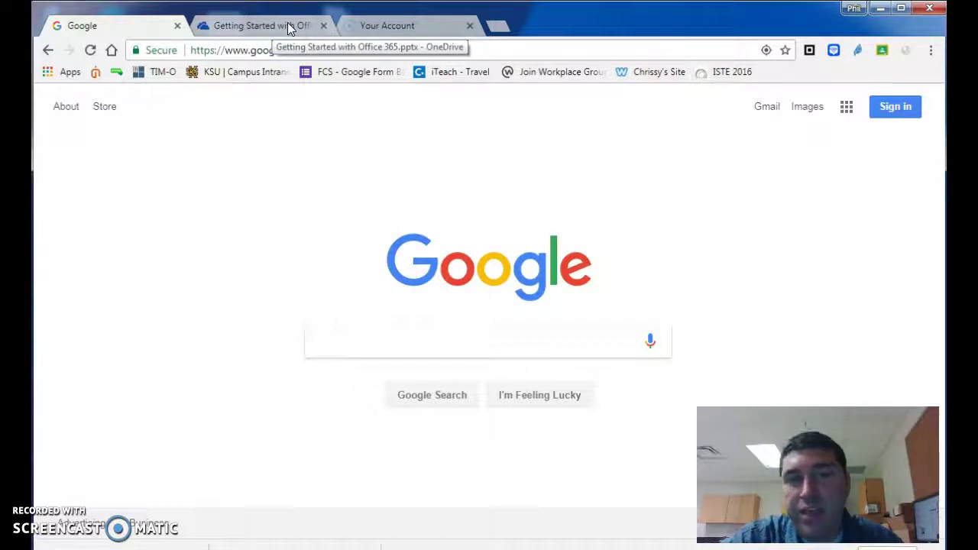
# Glance at the Office 365 presentation tab, then return to the Google homepage tab.
pyautogui.click(288, 22)
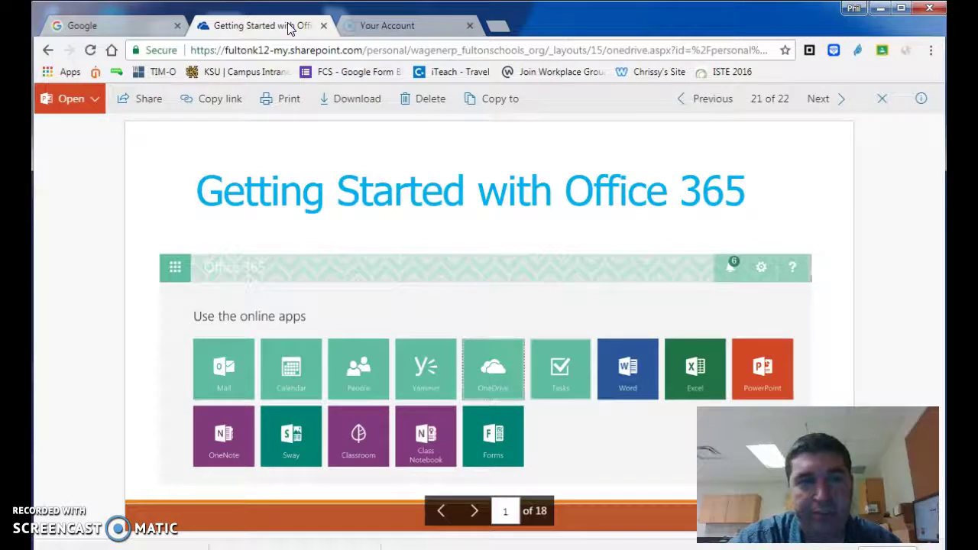
pyautogui.moveTo(240, 176)
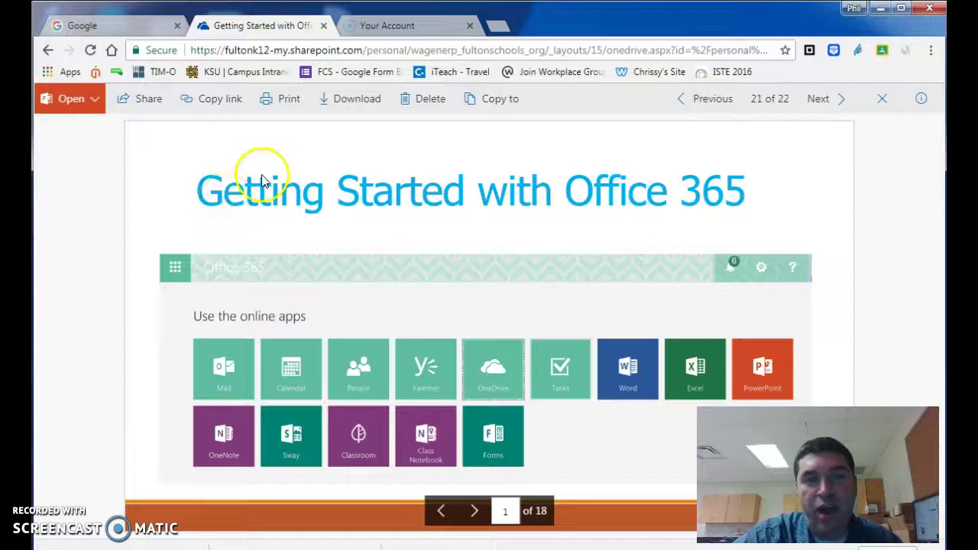
pyautogui.click(128, 34)
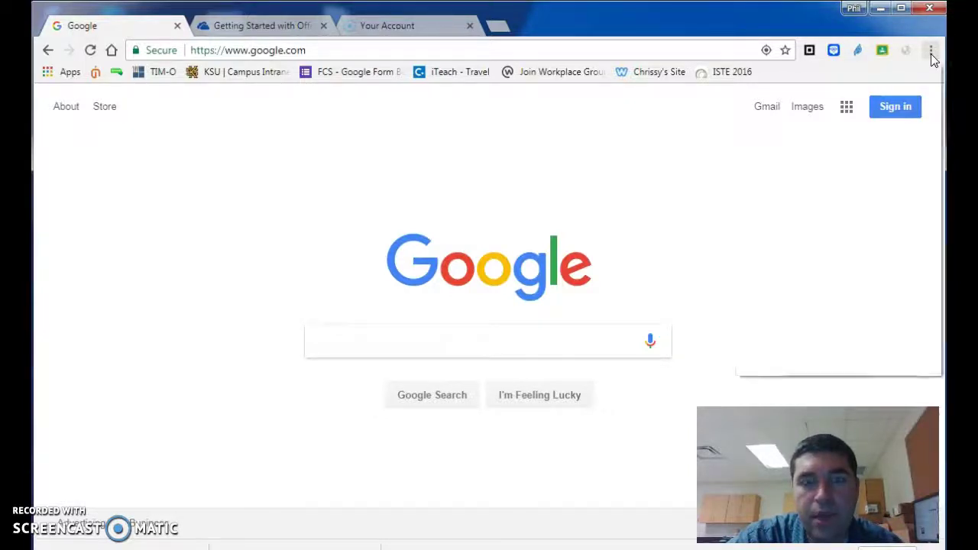
# Open Chrome's installed extensions page via More tools > Extensions.
pyautogui.click(931, 53)
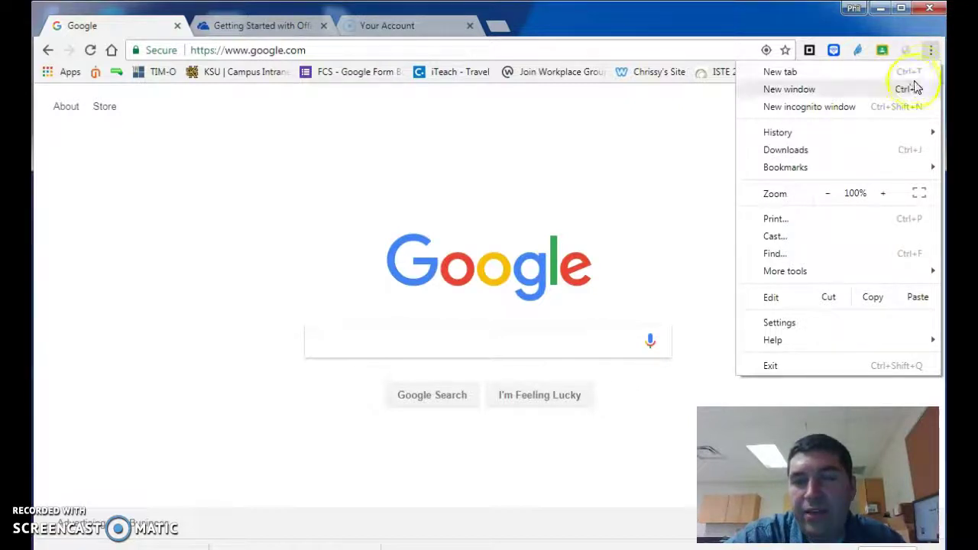
pyautogui.moveTo(831, 276)
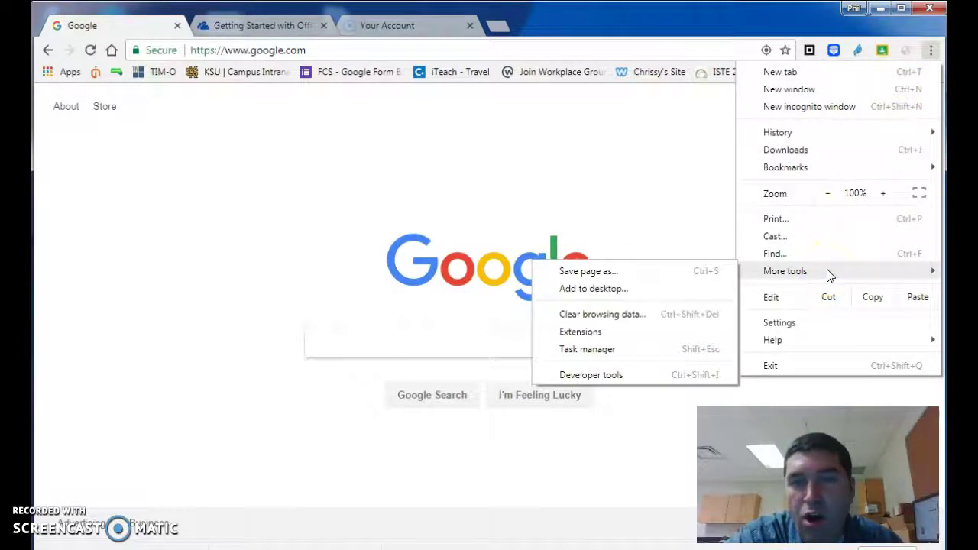
pyautogui.click(797, 271)
pyautogui.click(711, 276)
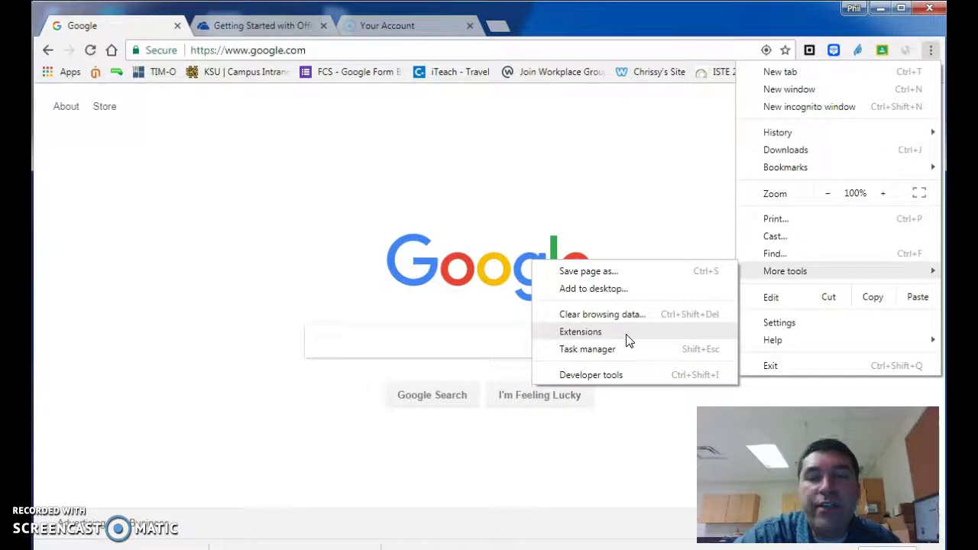
pyautogui.click(626, 334)
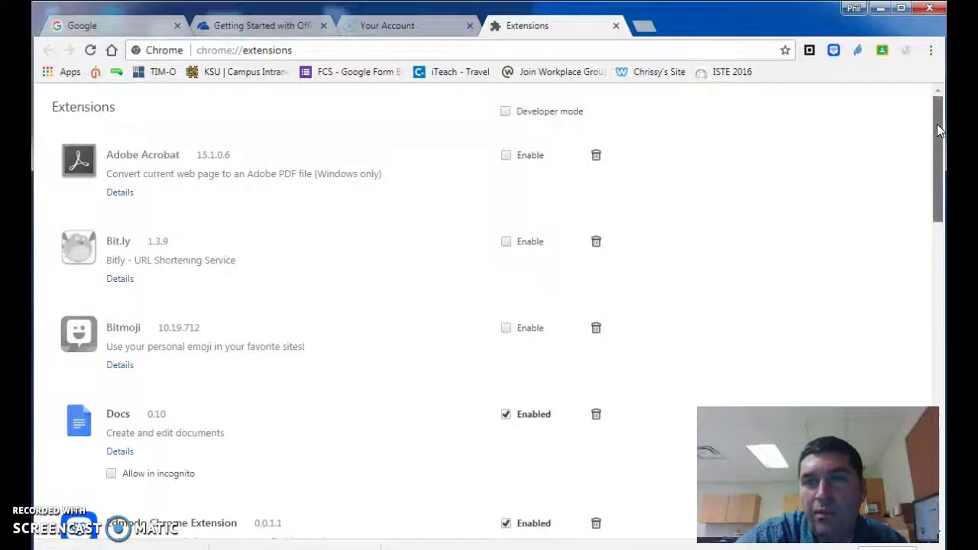
# Scroll to the bottom of chrome://extensions and open Get more extensions in the Web Store.
pyautogui.moveTo(938, 130); pyautogui.dragTo(917, 458)
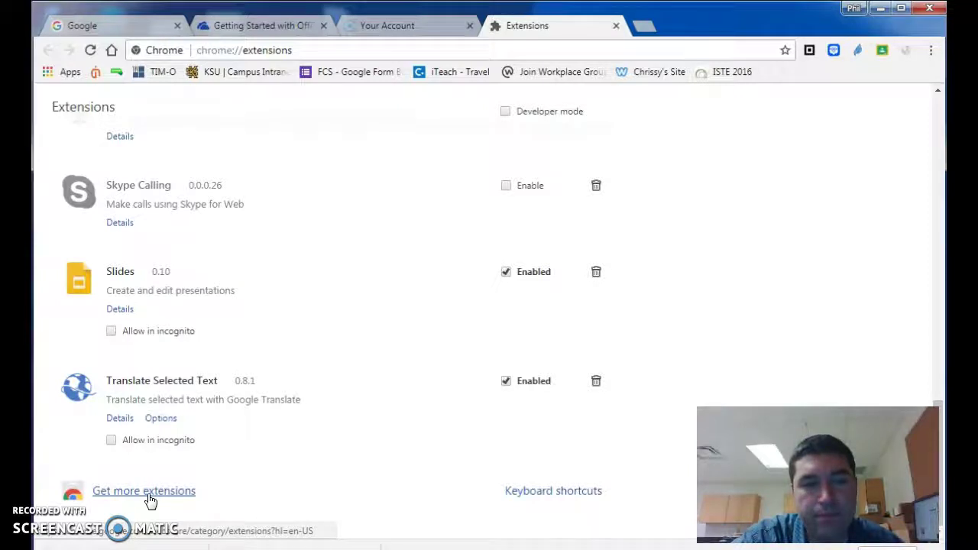
pyautogui.click(150, 497)
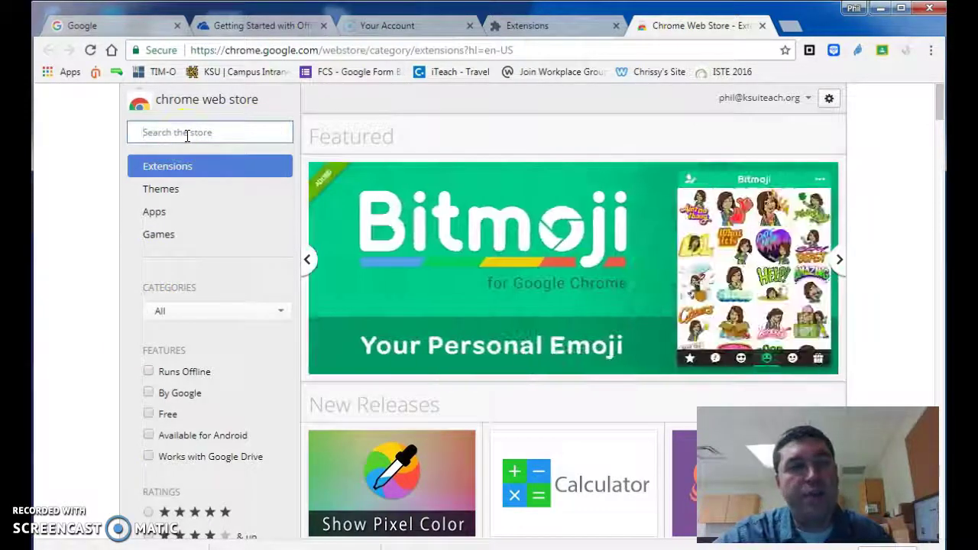
# Search the store for 'screencastify' and choose Add to Chrome on Screencastify - Screen Video Recorder.
pyautogui.write('scre')
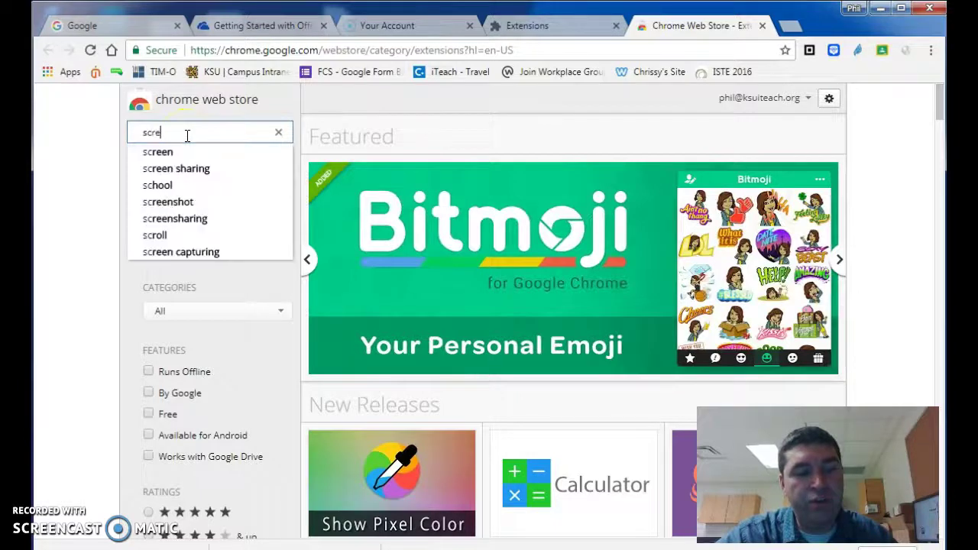
pyautogui.write('encastify')
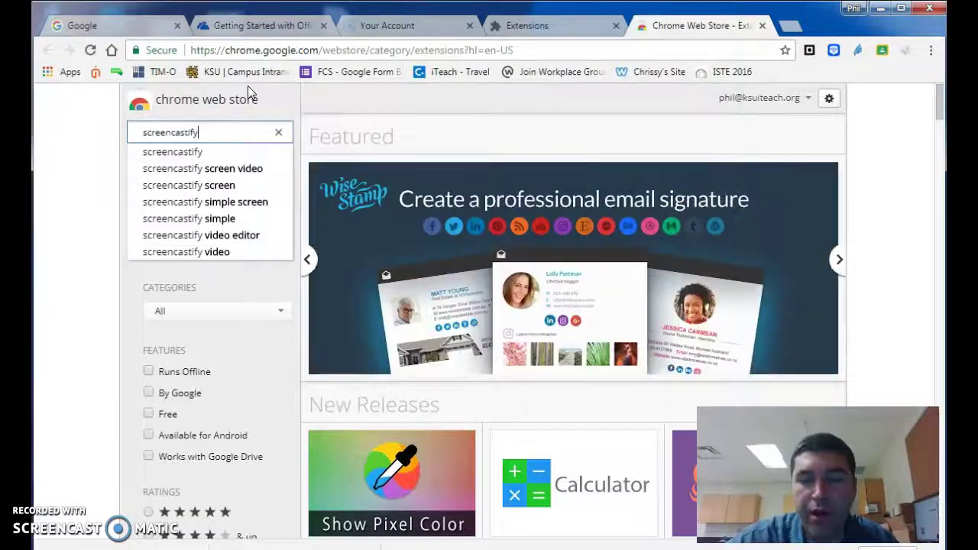
pyautogui.press('Return')
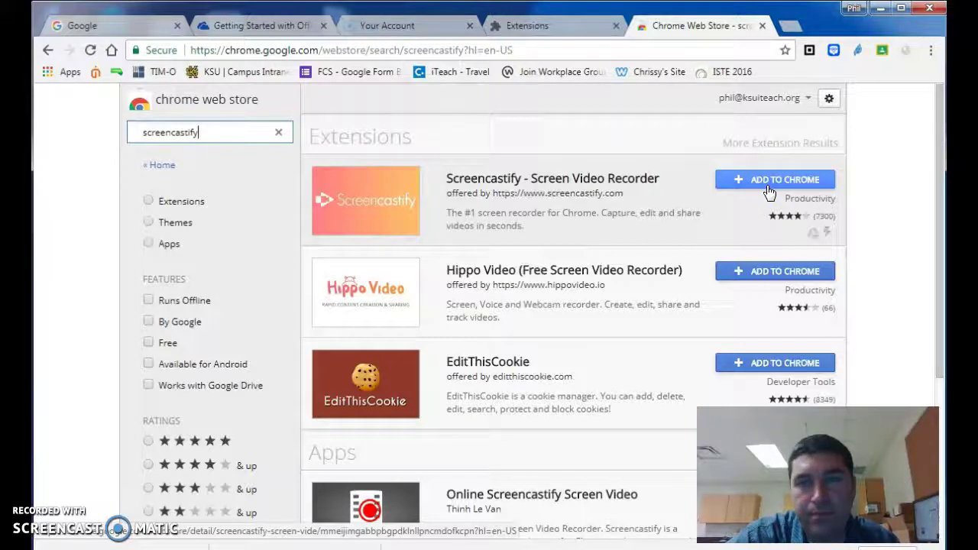
pyautogui.click(769, 187)
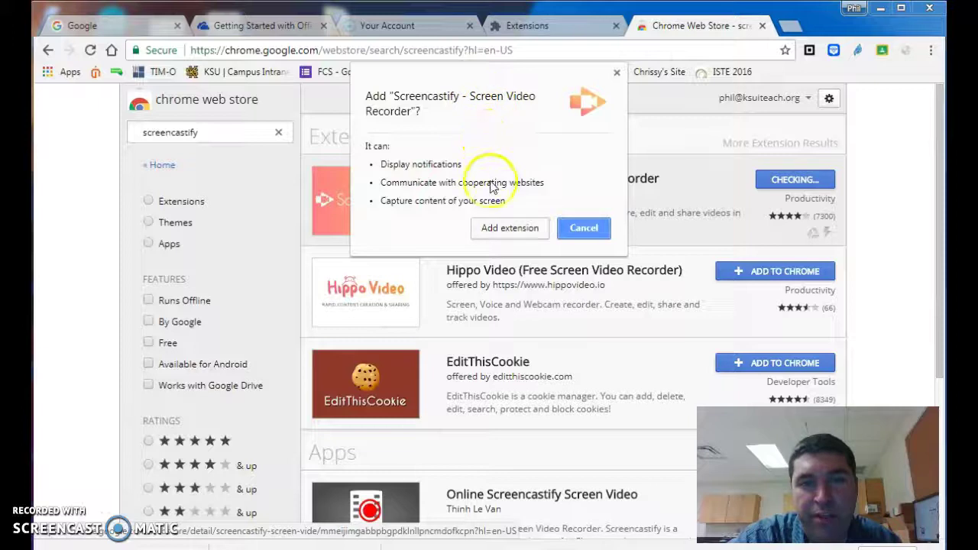
# Confirm Add extension for Screencastify and dismiss the 'has been added to Chrome' notice.
pyautogui.click(499, 232)
pyautogui.click(507, 232)
pyautogui.click(508, 229)
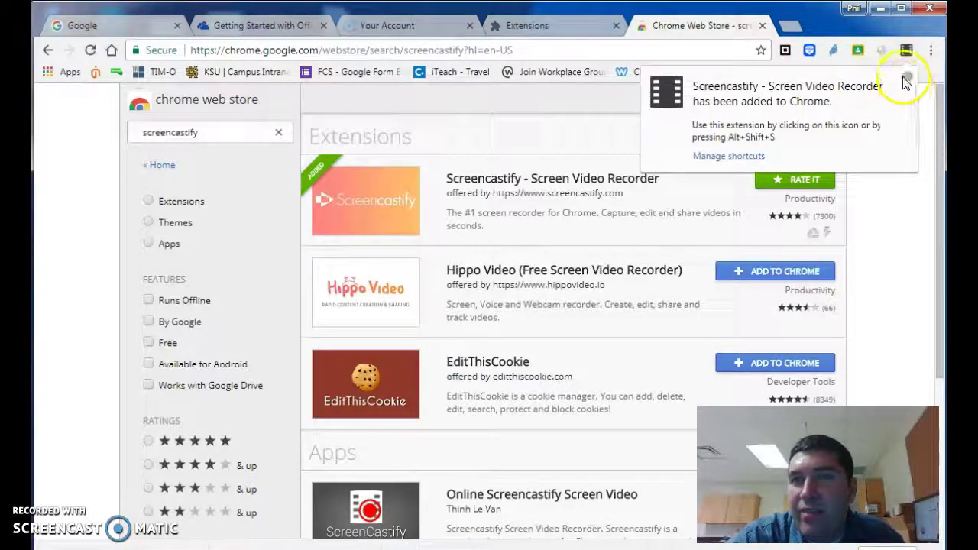
pyautogui.click(906, 70)
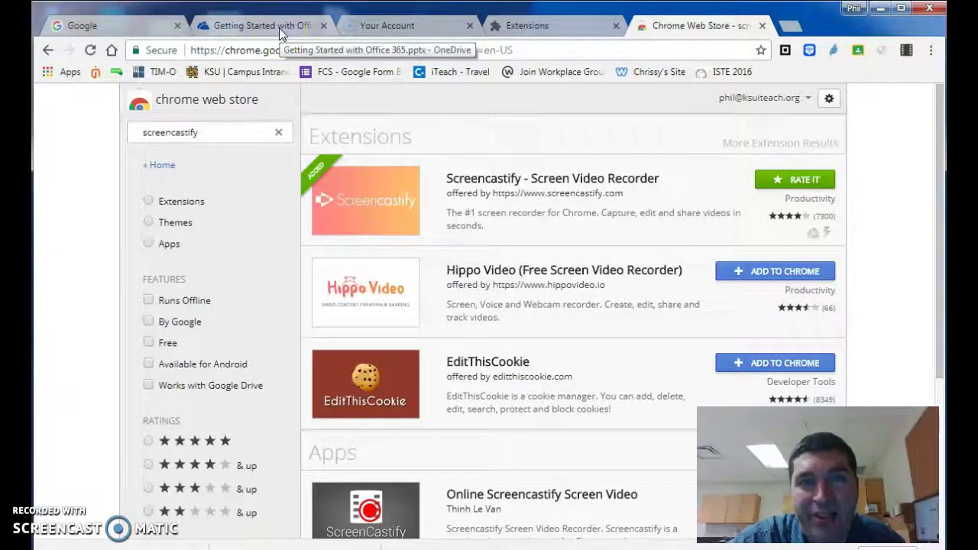
# Switch to the Getting Started with Office 365 tab and launch Screencastify from the toolbar.
pyautogui.click(279, 28)
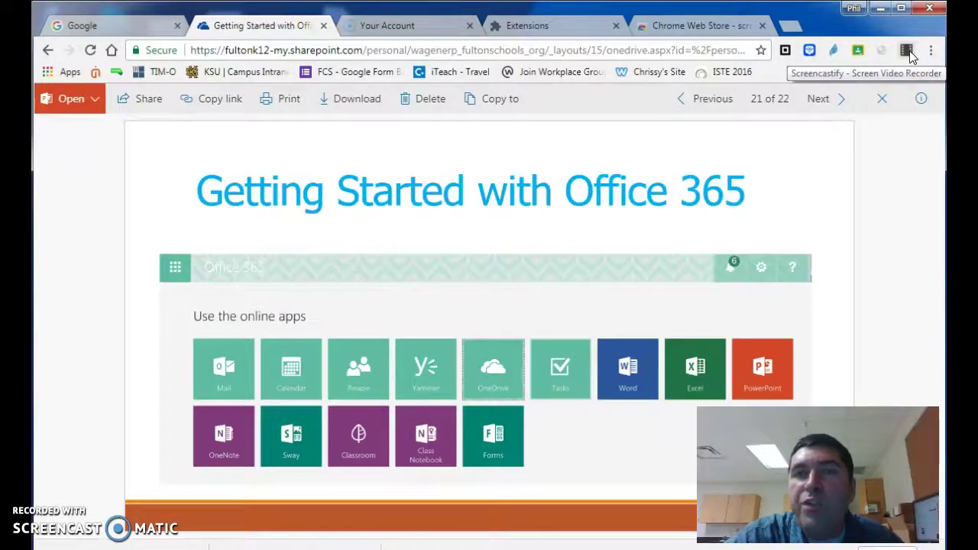
pyautogui.click(907, 51)
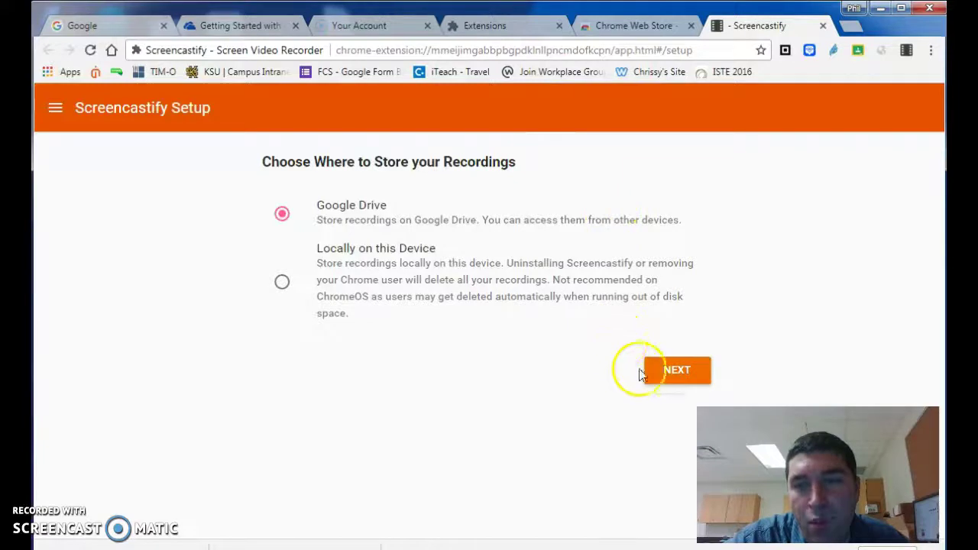
# Keep Google Drive as Screencastify's recording storage and continue with NEXT.
pyautogui.click(666, 380)
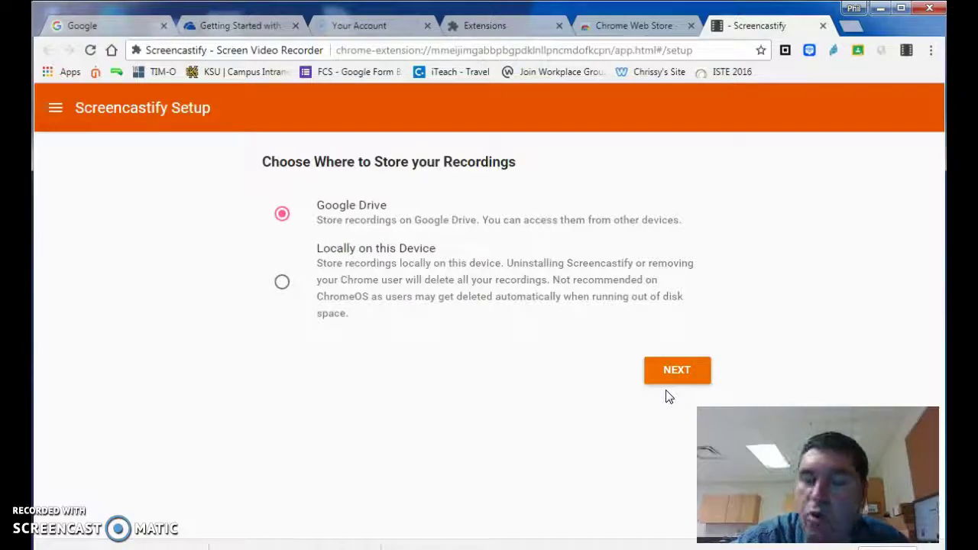
pyautogui.click(679, 373)
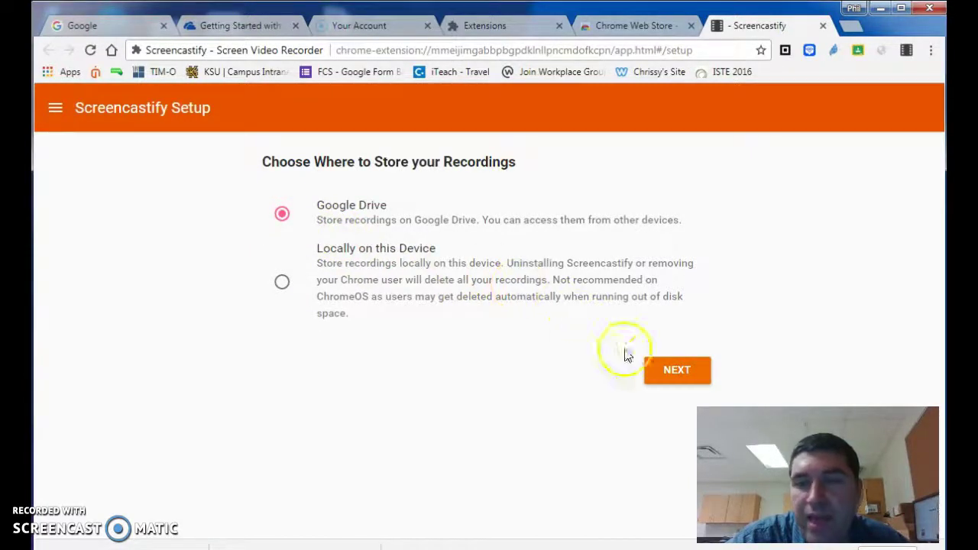
pyautogui.click(667, 372)
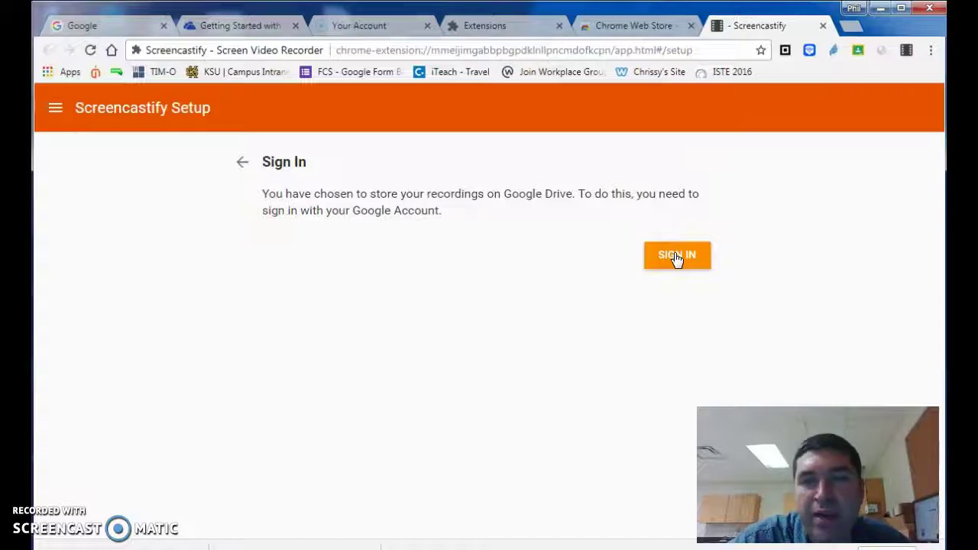
# Sign in to Screencastify with the Google account to reach Your Recordings.
pyautogui.click(677, 258)
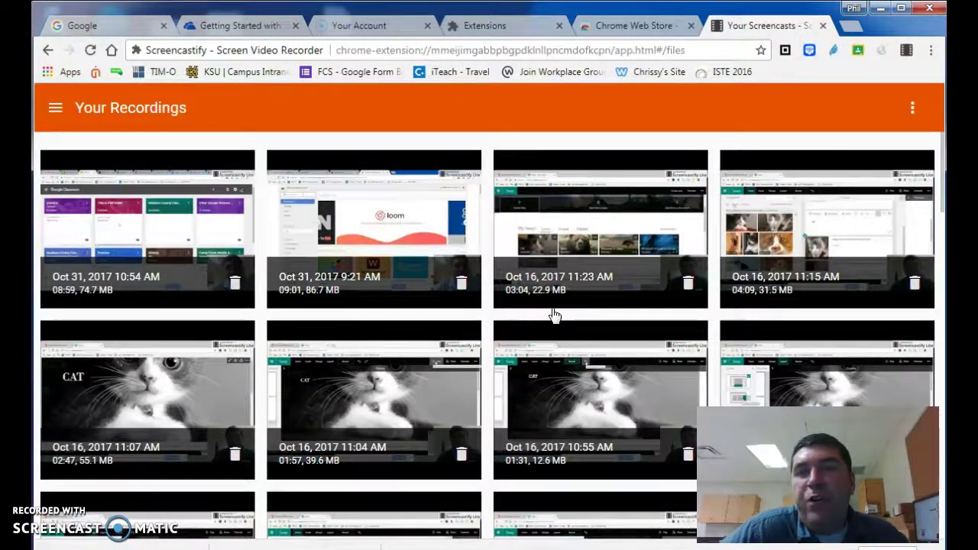
# Switch to the Google homepage tab, leaving Screencastify's recordings tab open.
pyautogui.click(80, 26)
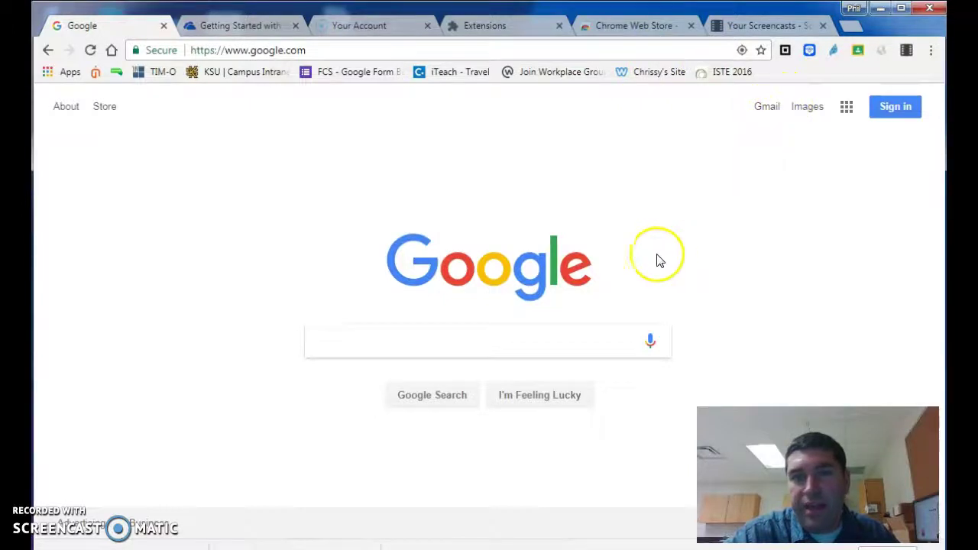
# Sign out of the current Google account and choose Use another account to sign in.
pyautogui.click(894, 106)
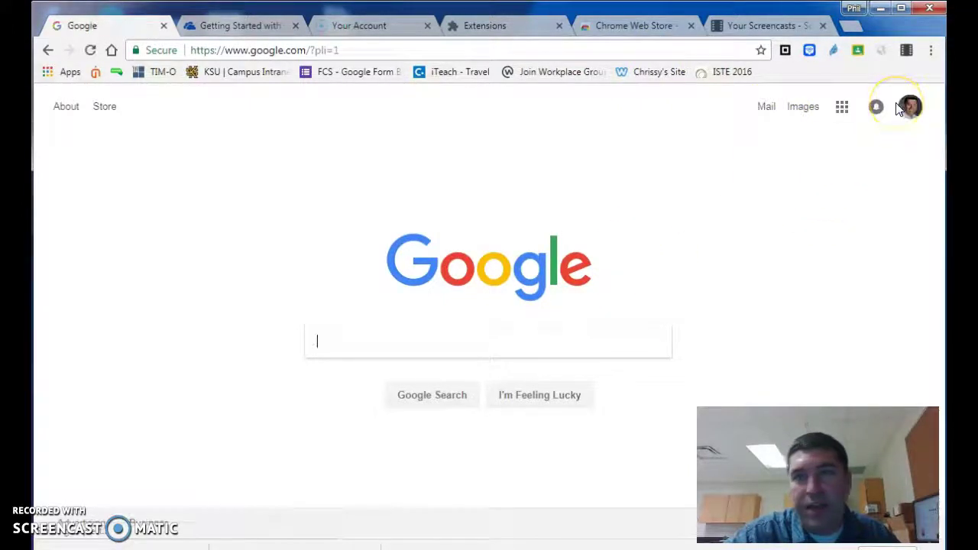
pyautogui.click(910, 107)
pyautogui.click(865, 289)
pyautogui.click(896, 110)
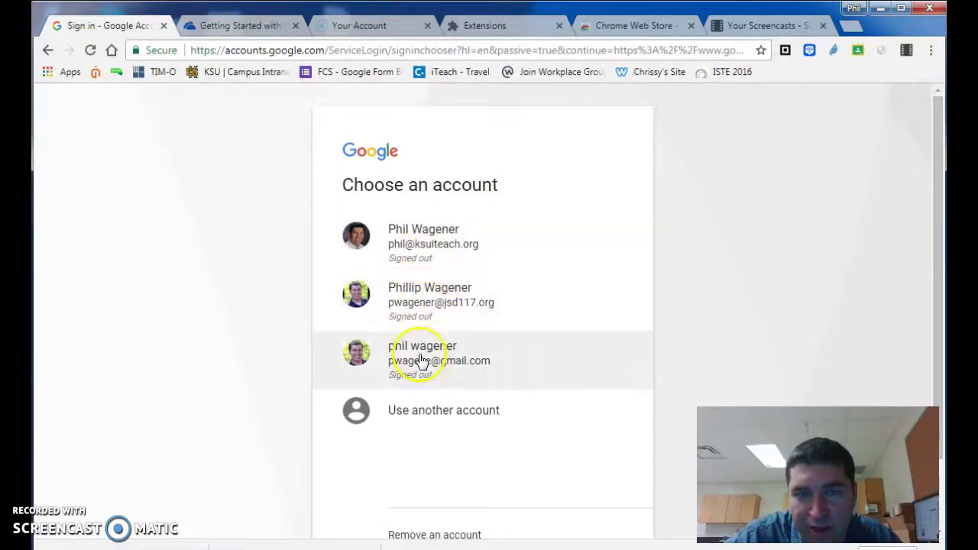
pyautogui.click(419, 413)
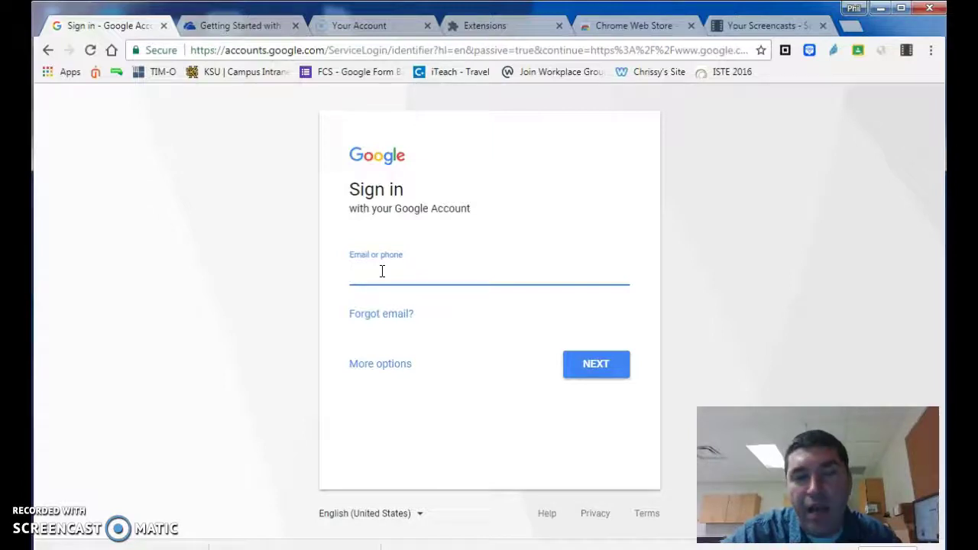
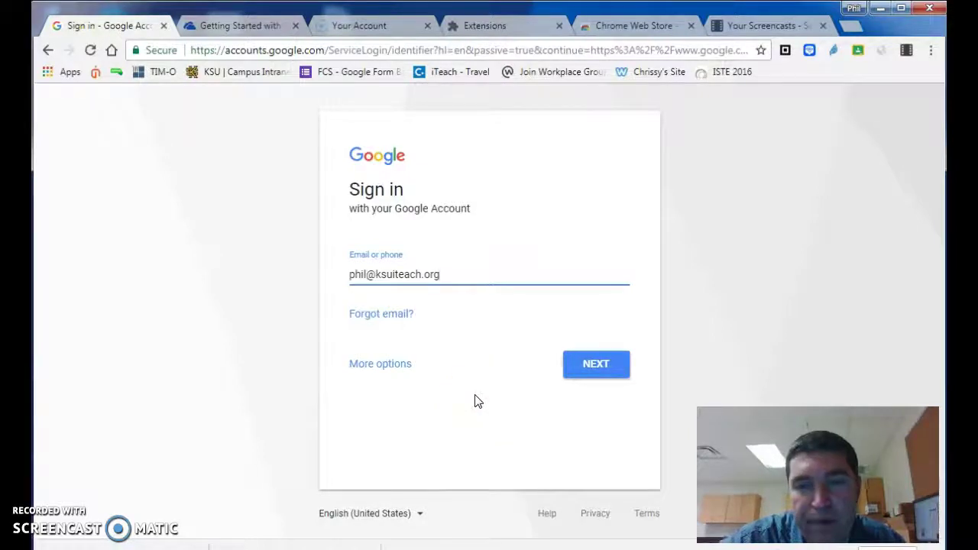
# Sign in with the school account's e-mail and password, then return to the Screencastify recordings tab.
pyautogui.click(588, 369)
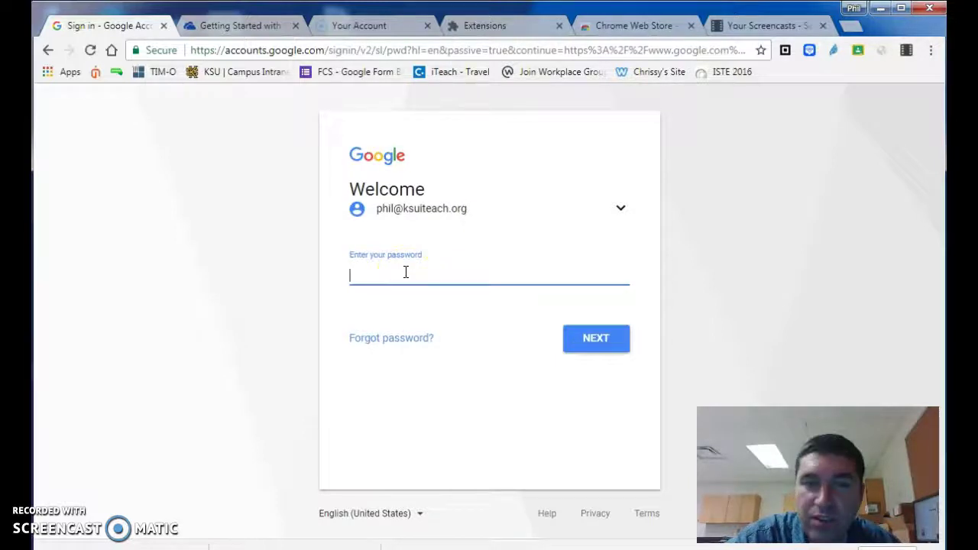
pyautogui.write('•••••••••••••')
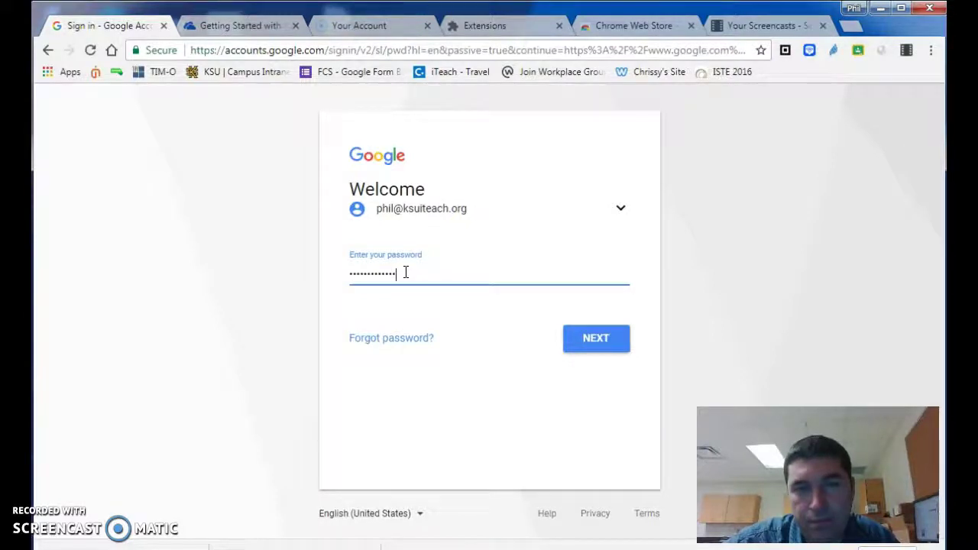
pyautogui.click(408, 272)
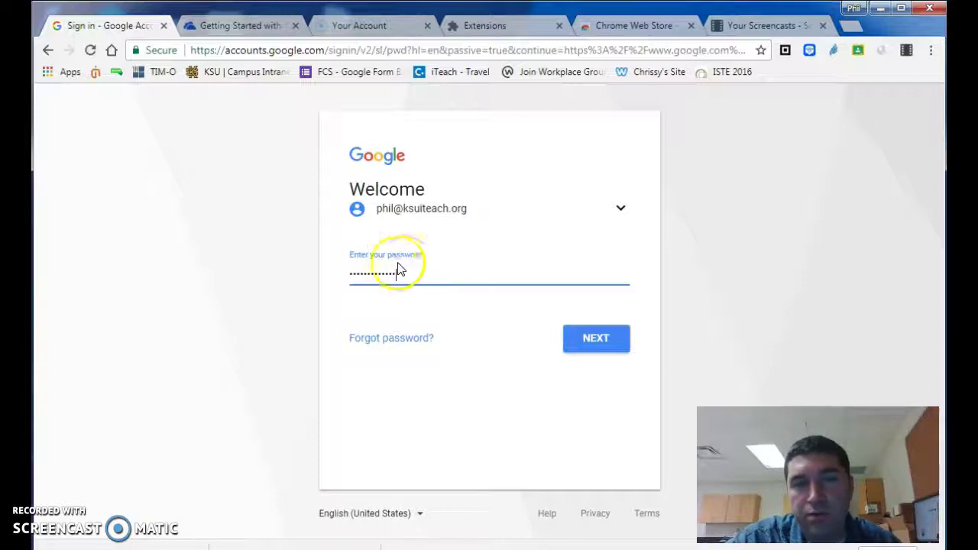
pyautogui.click(606, 344)
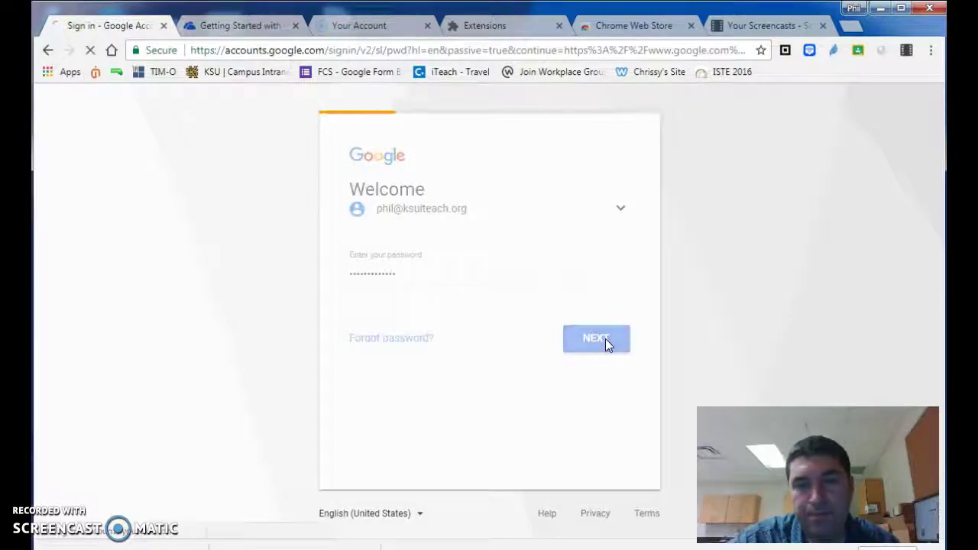
pyautogui.click(798, 22)
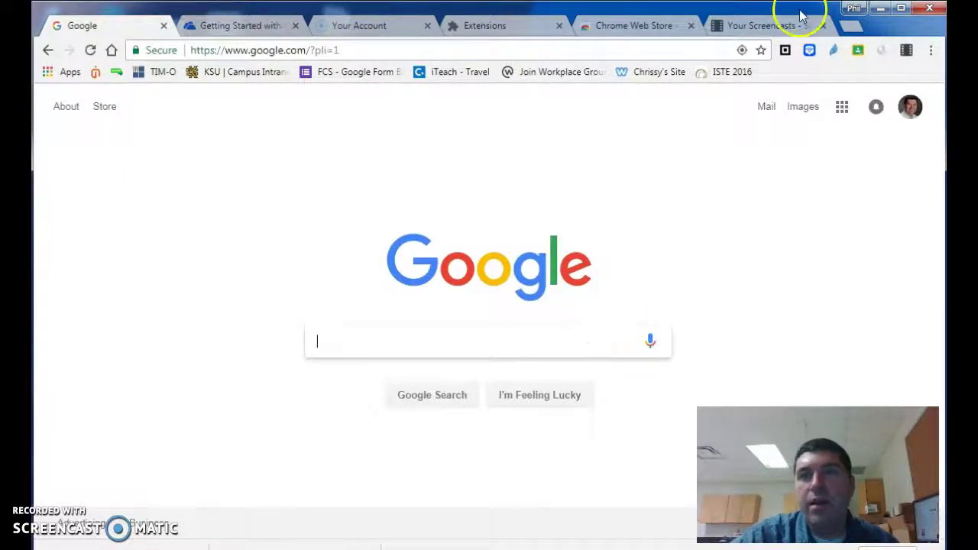
# Show the Your Recordings library of saved screencasts, then return to the Office 365 presentation.
pyautogui.click(428, 150)
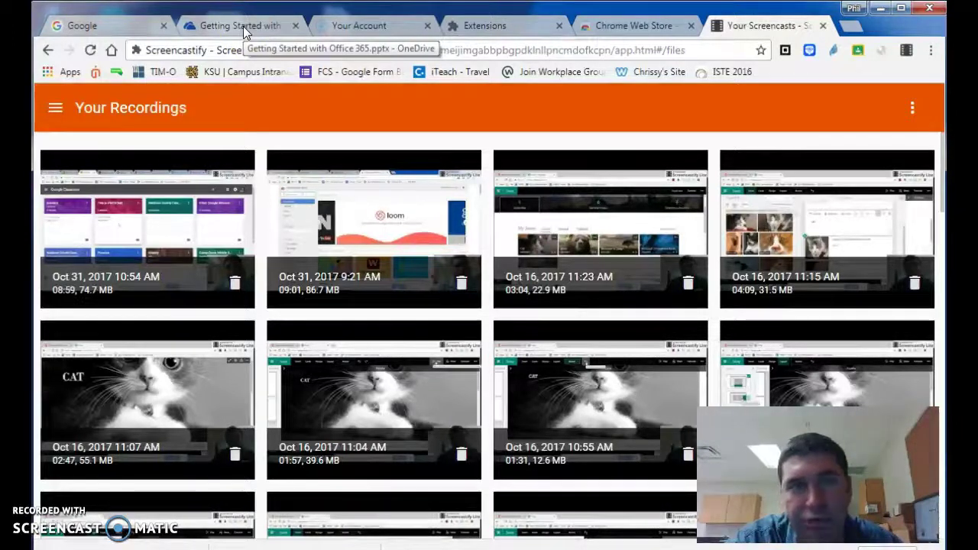
pyautogui.click(243, 26)
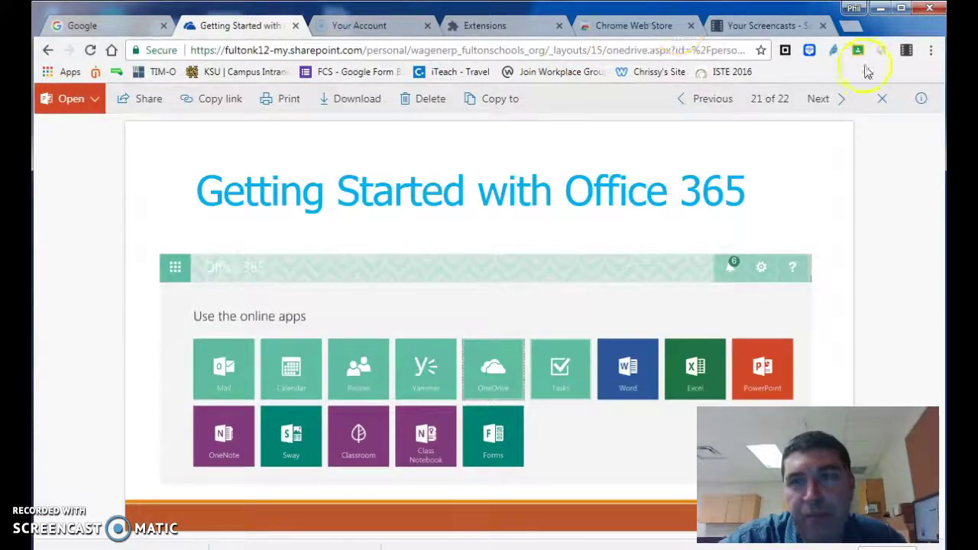
pyautogui.click(908, 52)
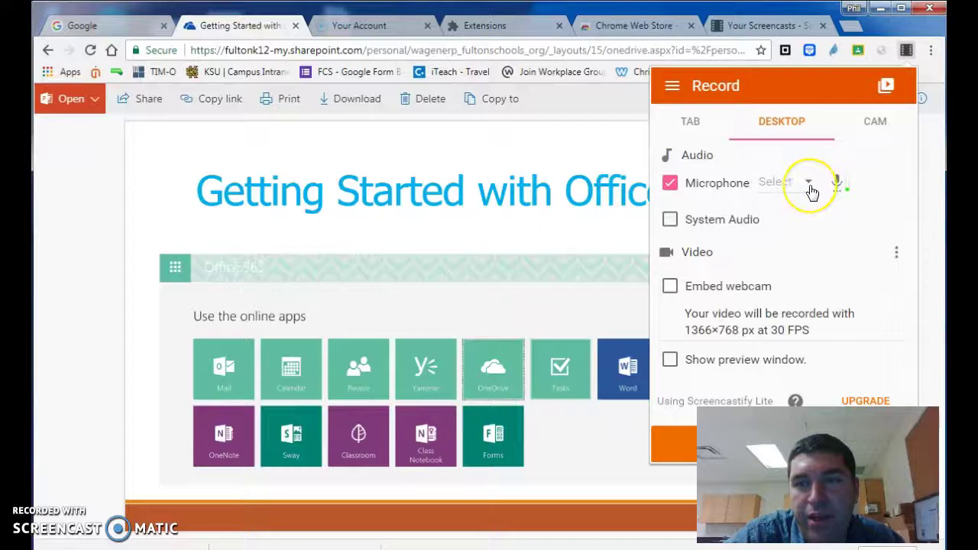
# Keep the current microphone and tick Embed webcam on the Desktop recording tab.
pyautogui.click(810, 189)
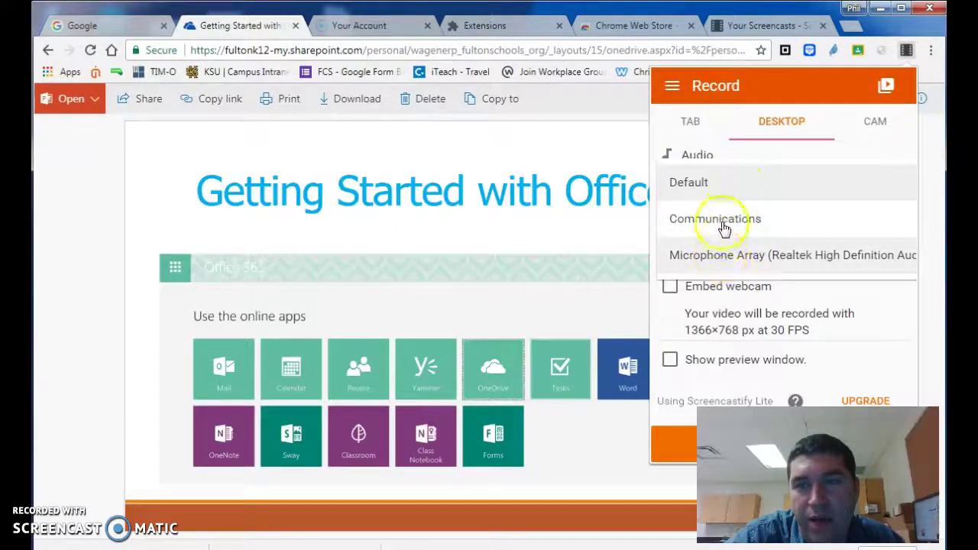
pyautogui.click(868, 144)
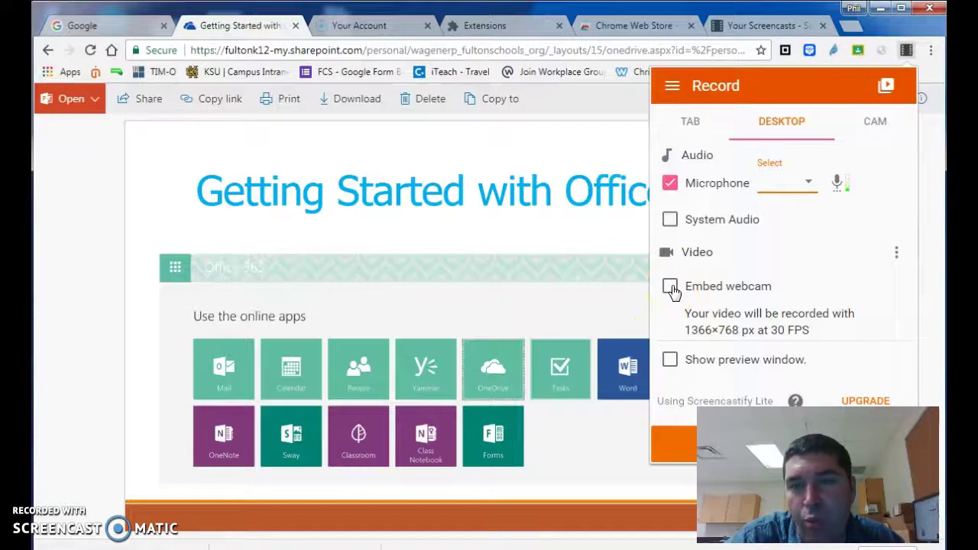
pyautogui.click(671, 288)
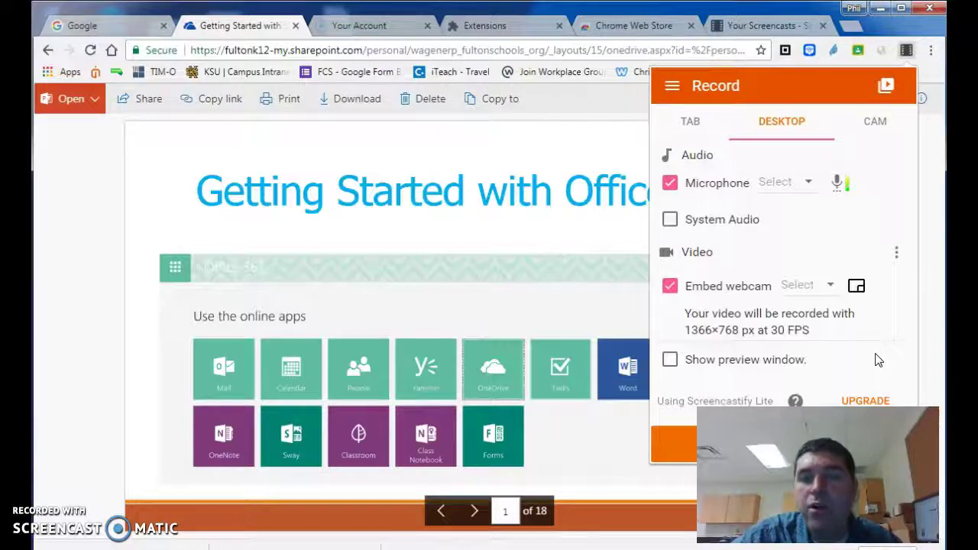
# Switch on the Show preview window option in the Record panel.
pyautogui.click(671, 360)
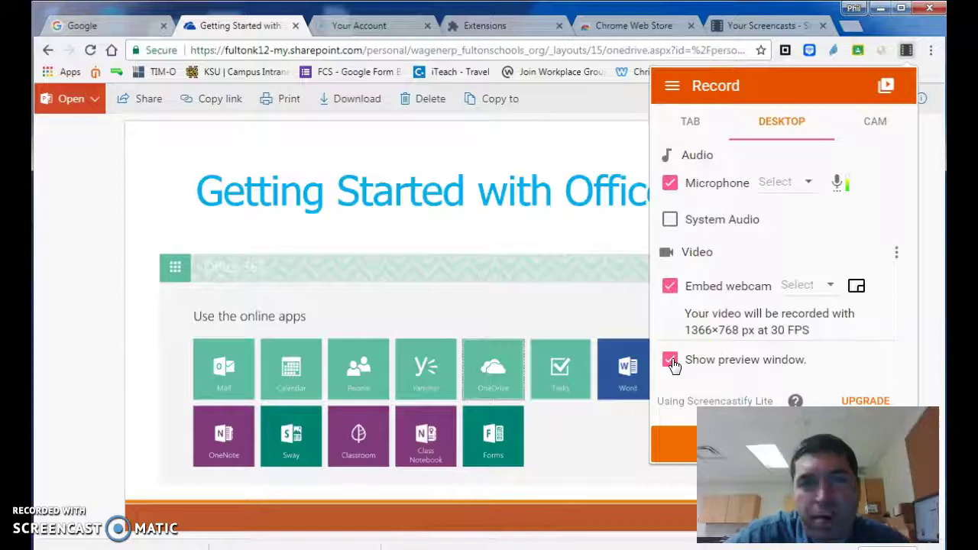